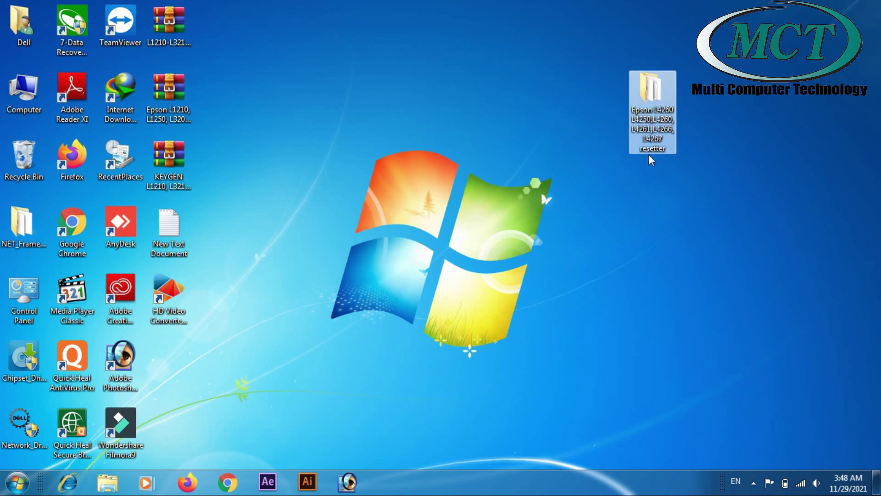
mouse_move(647, 102)
double_click(655, 108)
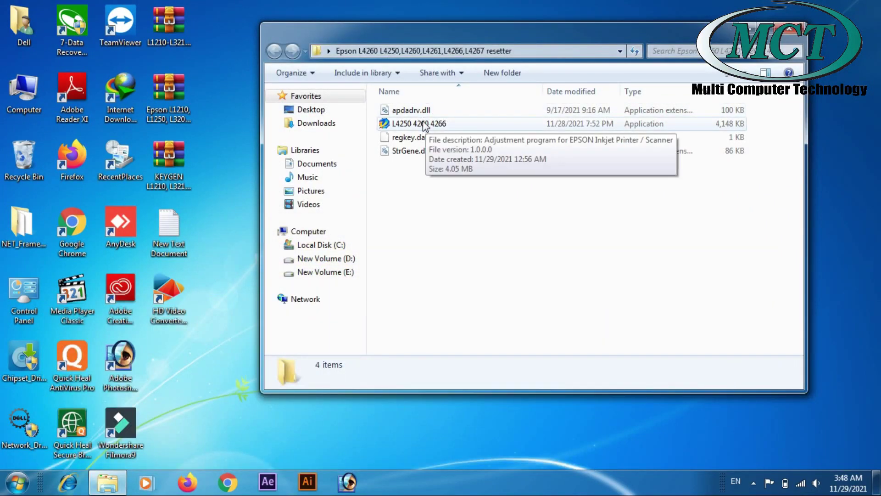
double_click(424, 124)
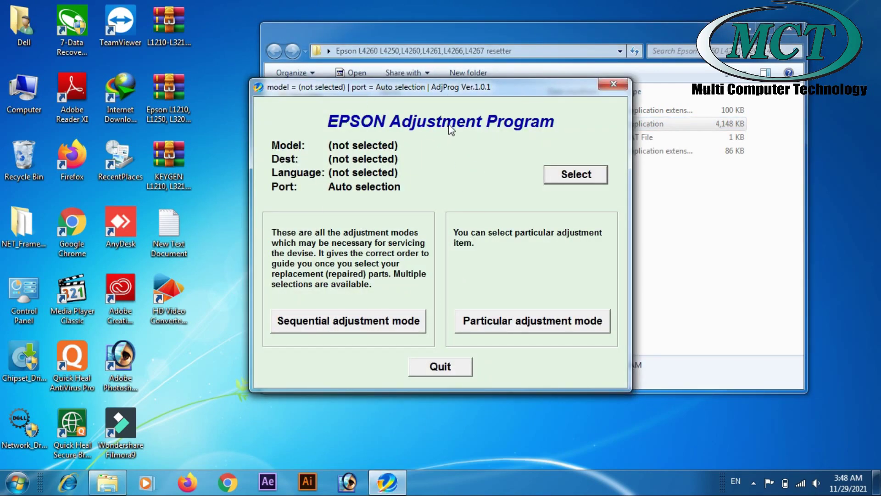
Set the printer model to L4250 with the port on Auto selection and confirm the selection
click(577, 177)
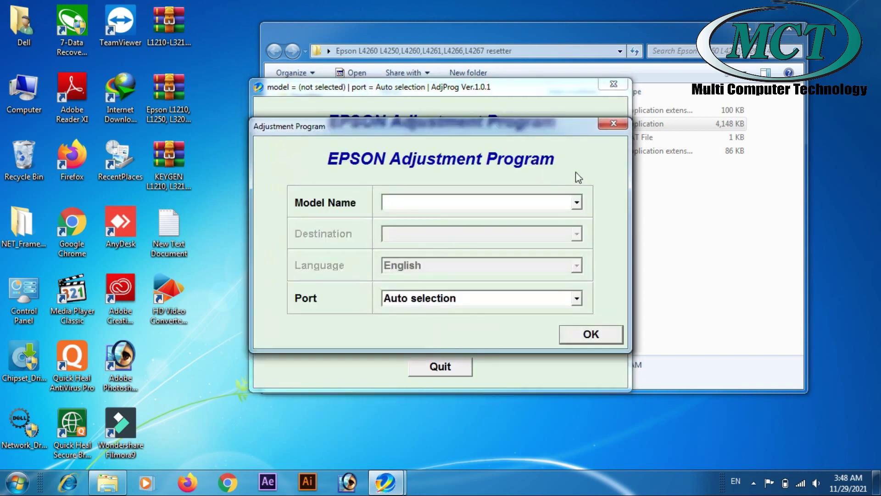
click(474, 205)
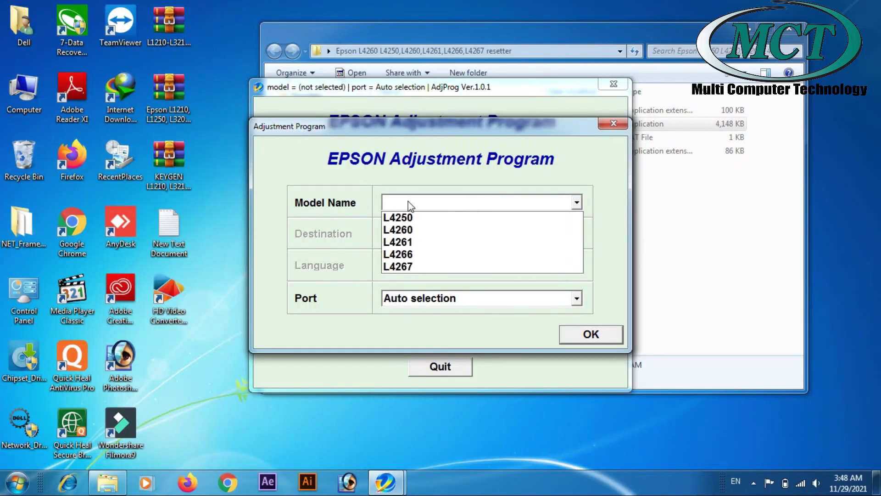
click(433, 219)
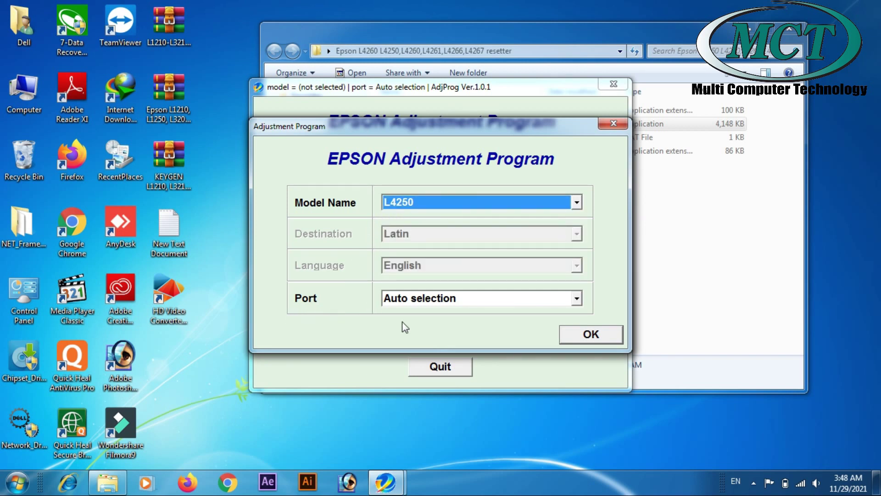
click(485, 301)
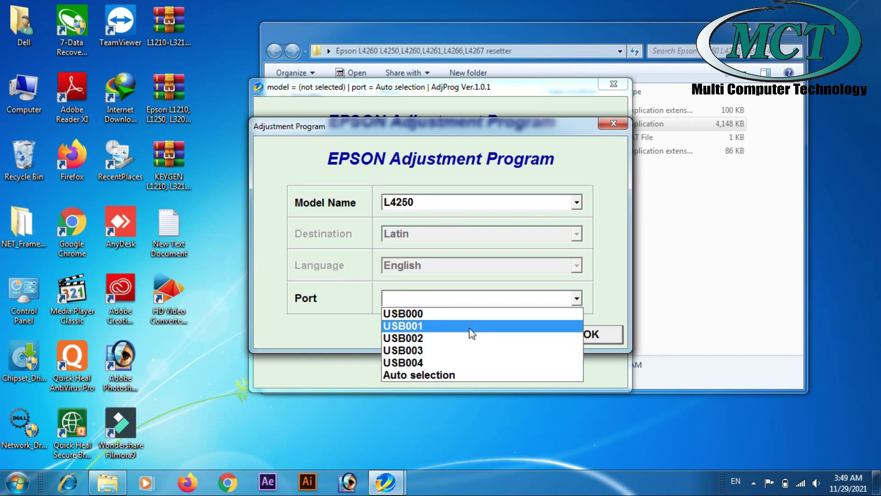
click(466, 374)
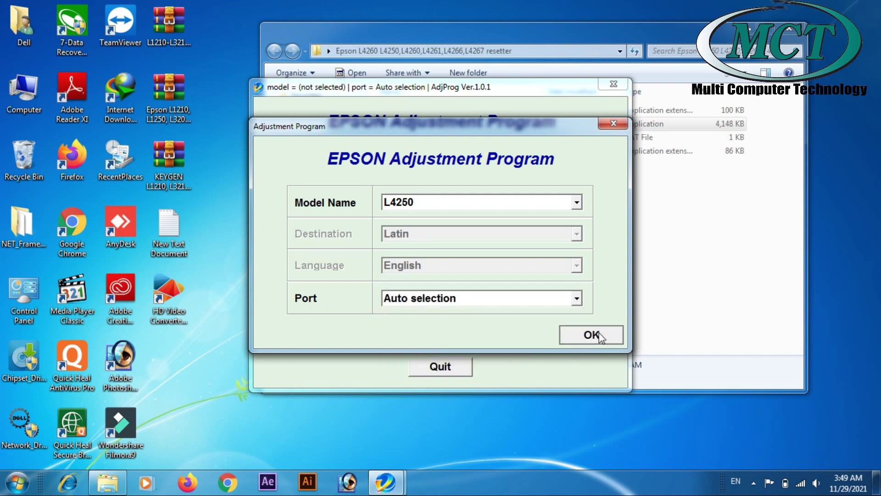
key(Return)
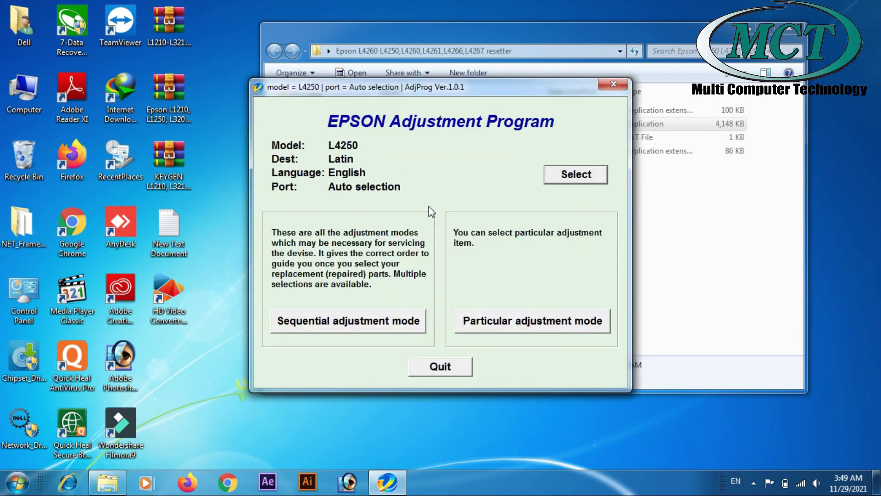
Enter particular adjustment mode and open the Waste ink pad counter item under Maintenance
click(567, 325)
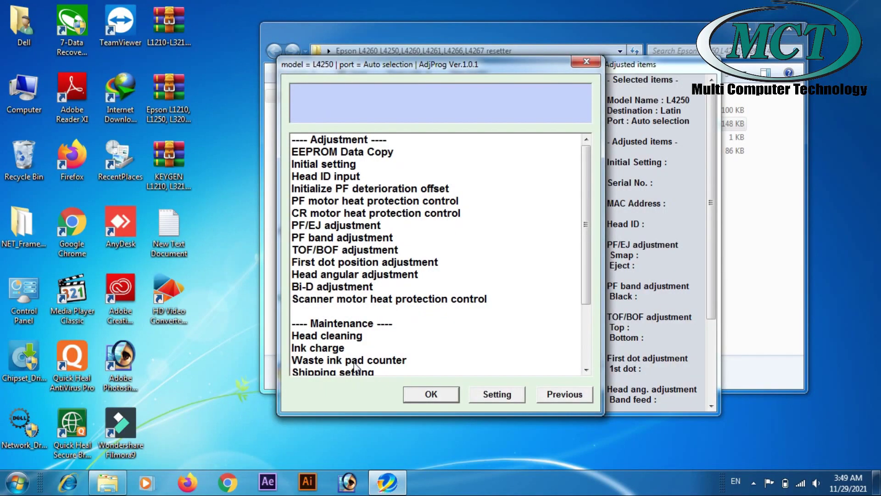
click(355, 361)
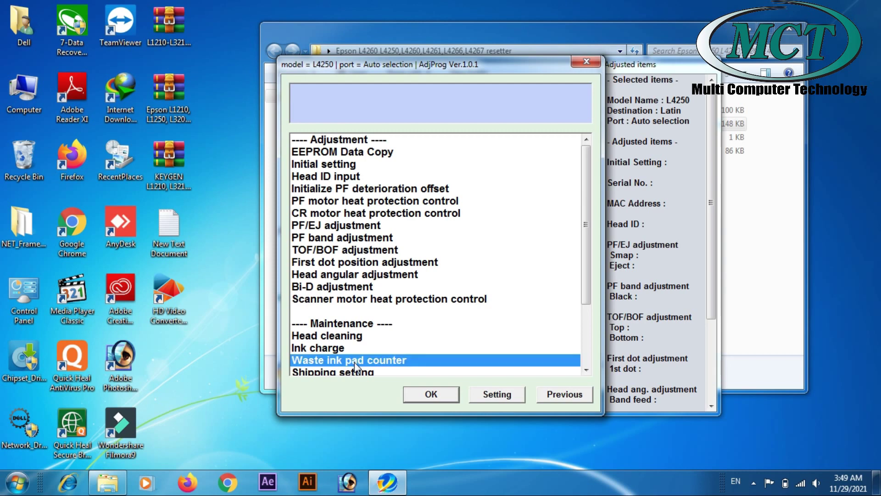
click(386, 140)
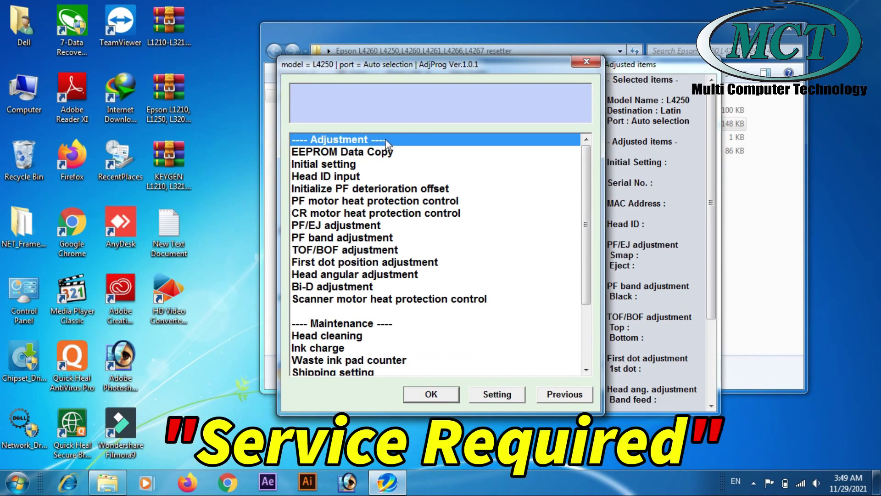
click(367, 304)
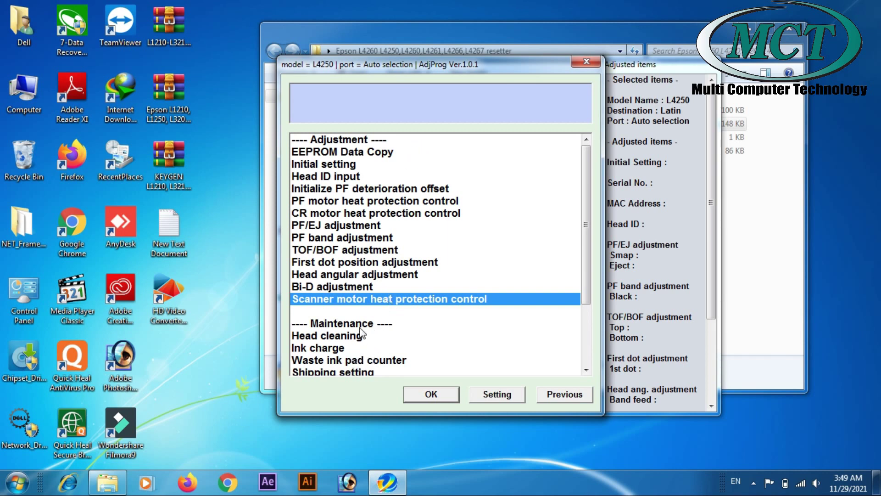
click(339, 325)
scroll(358, 339, down, 1)
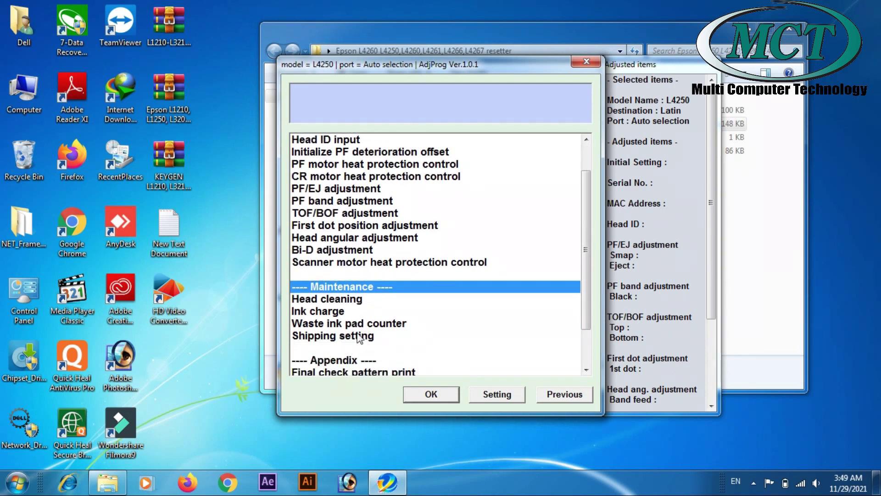
click(361, 325)
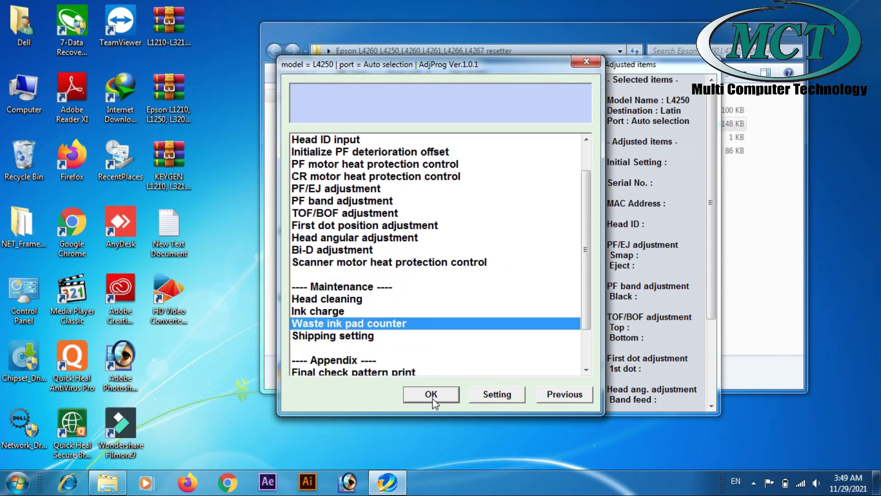
click(432, 398)
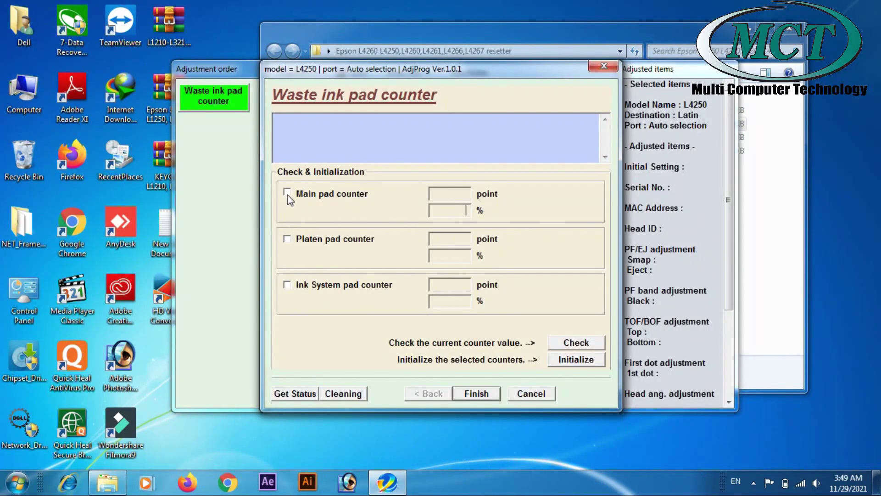
Select the main, platen and ink system pad counters and try to check their current values
click(287, 193)
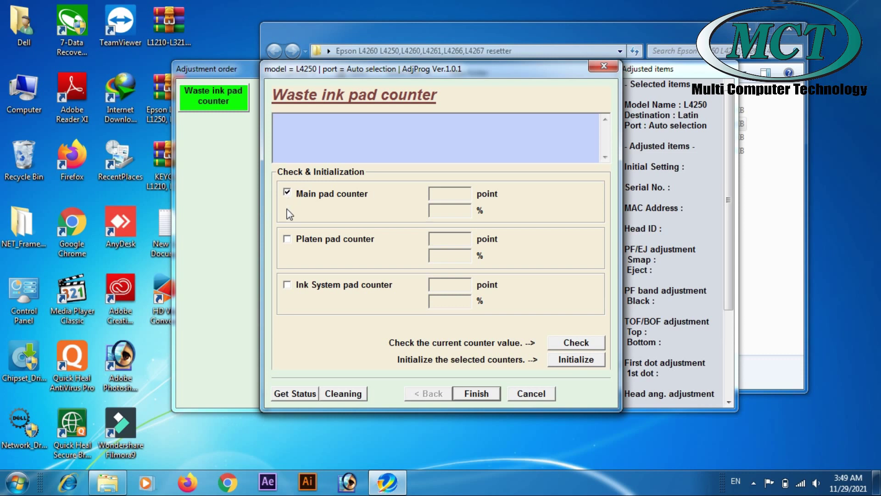
click(288, 240)
click(591, 344)
click(599, 342)
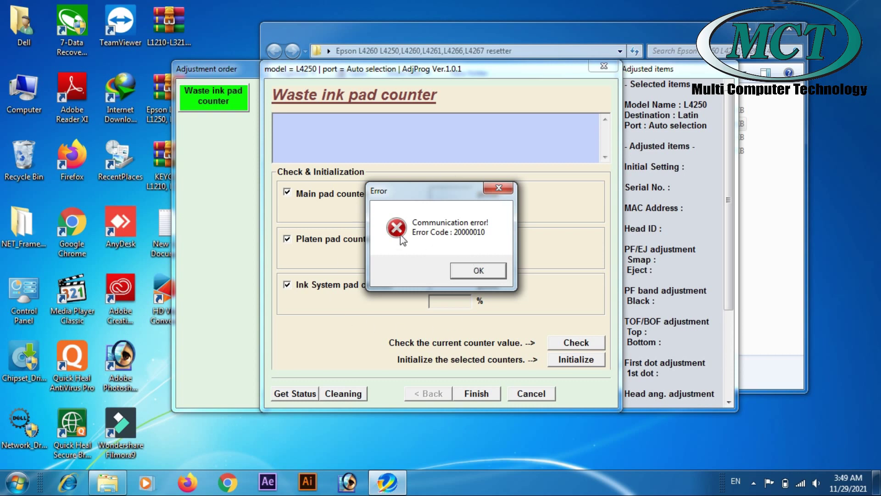
click(477, 271)
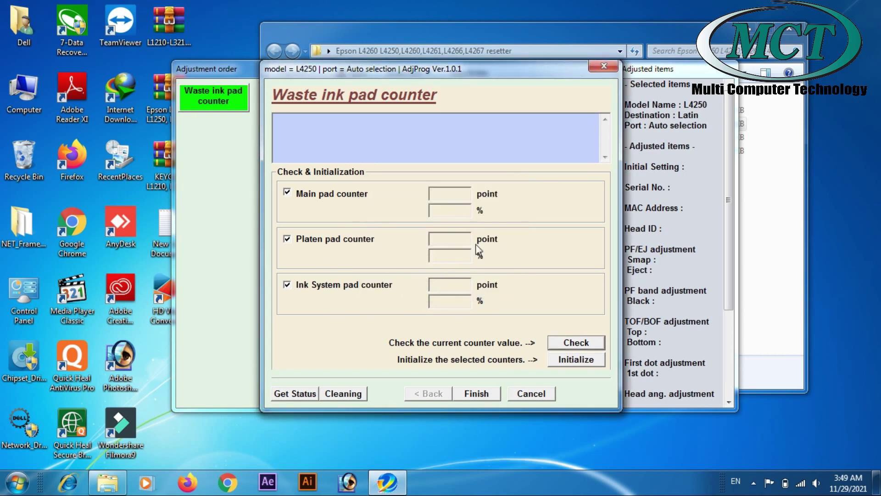
click(442, 211)
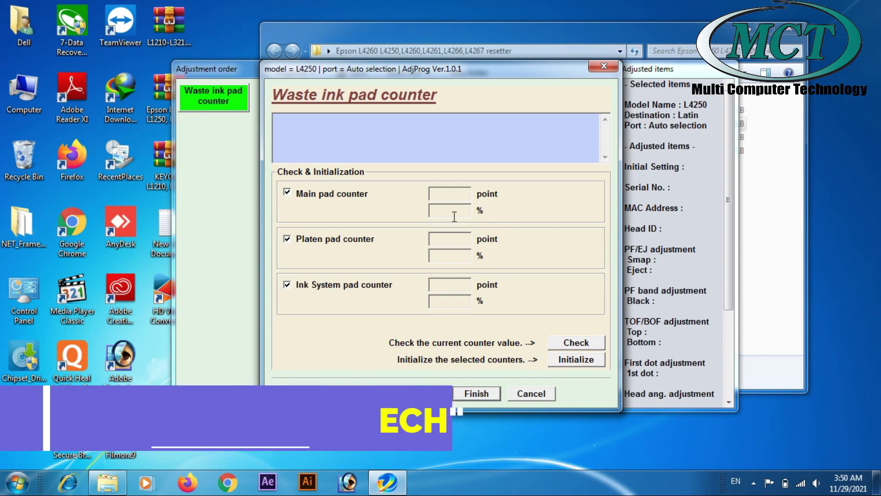
Try to initialize the selected waste ink pad counters, confirming the prompt and dismissing the resulting dialog
click(581, 360)
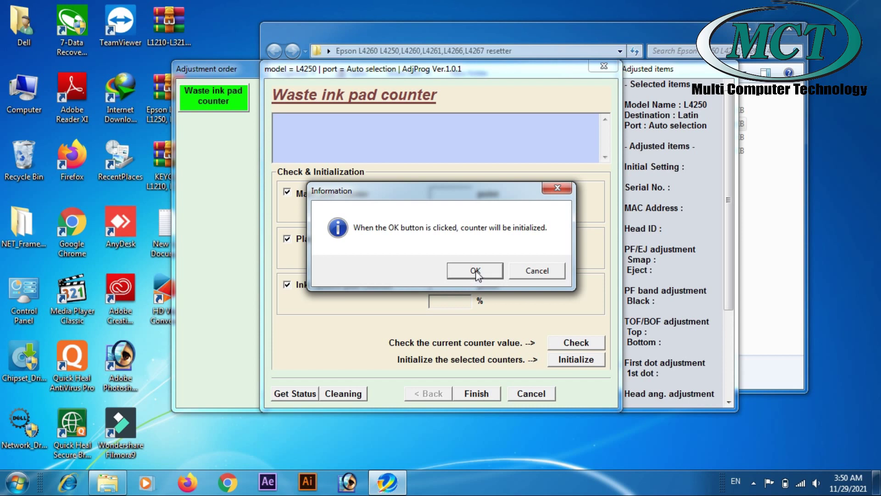
drag(470, 198, 480, 266)
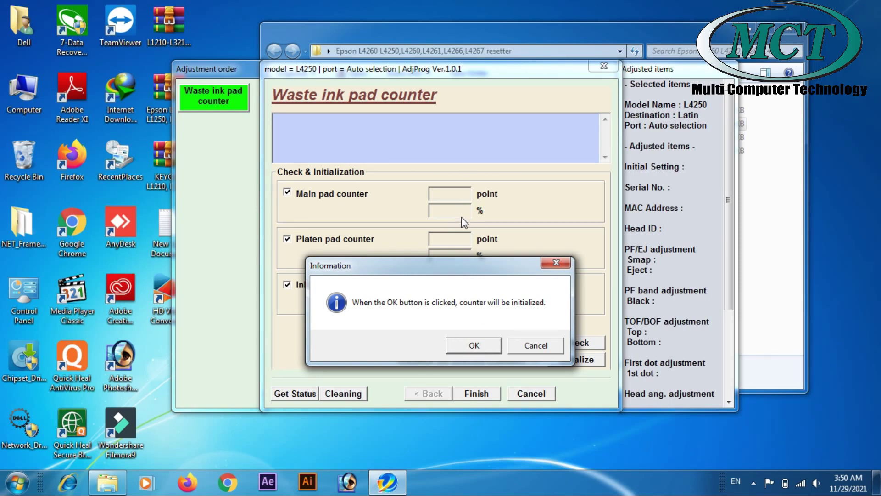
click(479, 348)
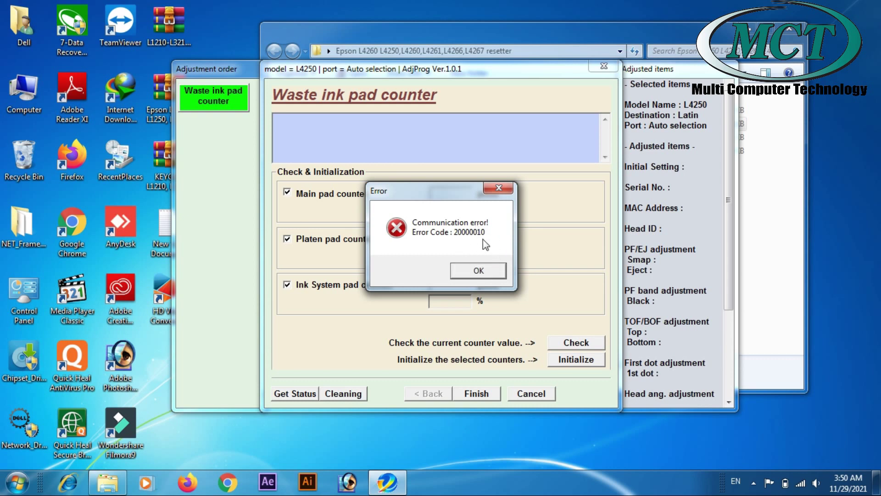
click(480, 271)
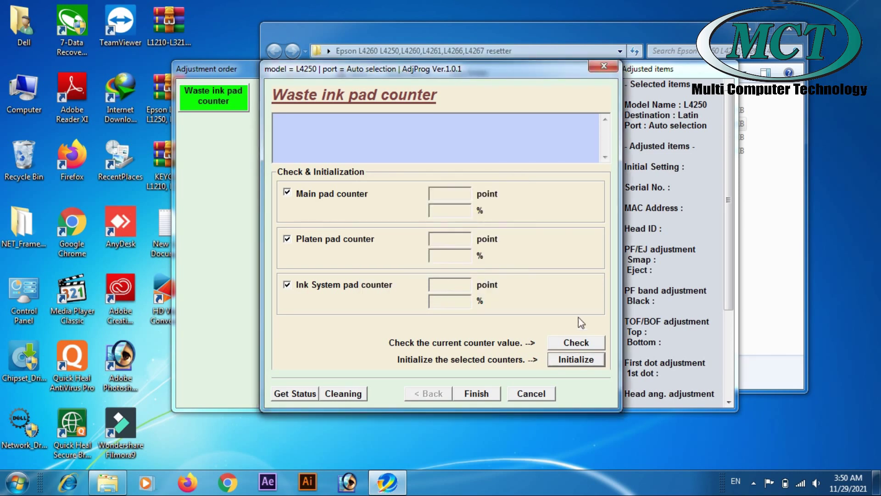
Finish the waste ink pad counter adjustment and return to the program's start screen
click(496, 398)
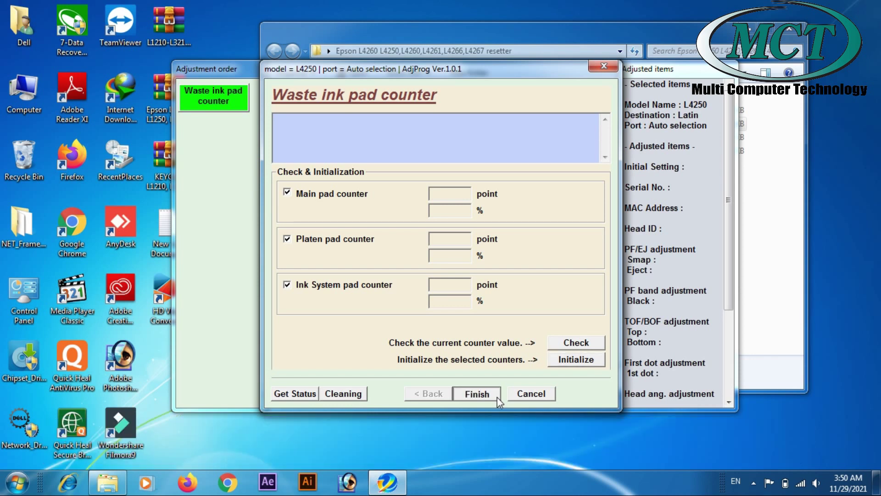
click(497, 395)
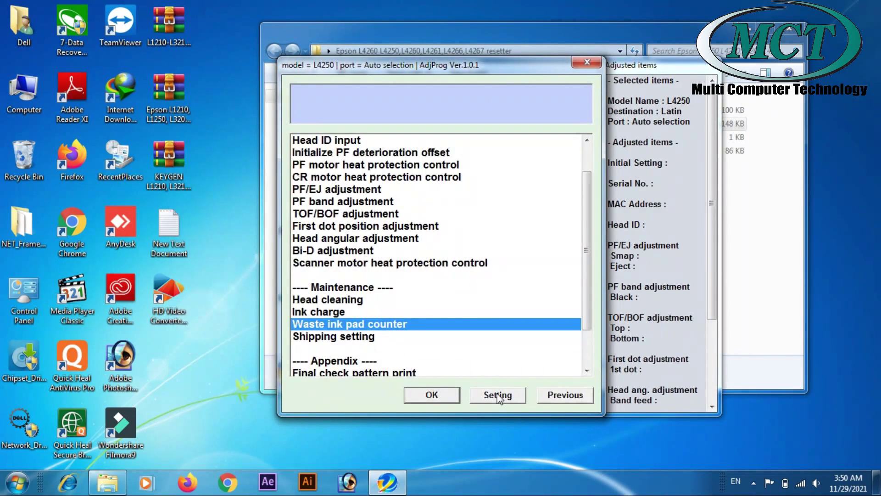
click(560, 397)
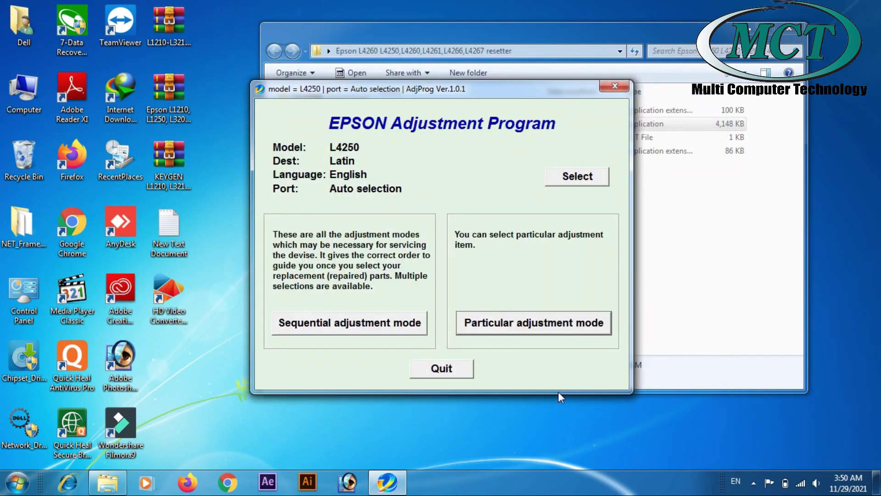
Start sequential adjustment mode with the Main Board set to Replacement (EEPROM Copy NG)
click(375, 329)
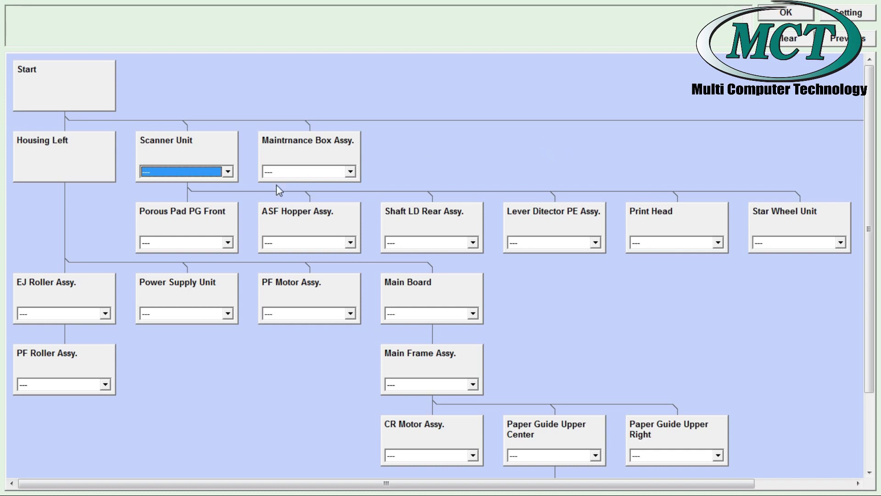
click(419, 313)
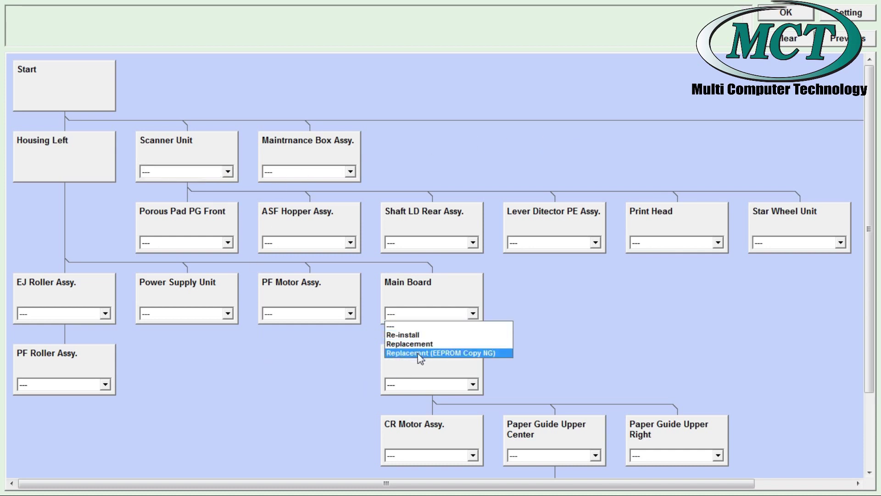
click(420, 353)
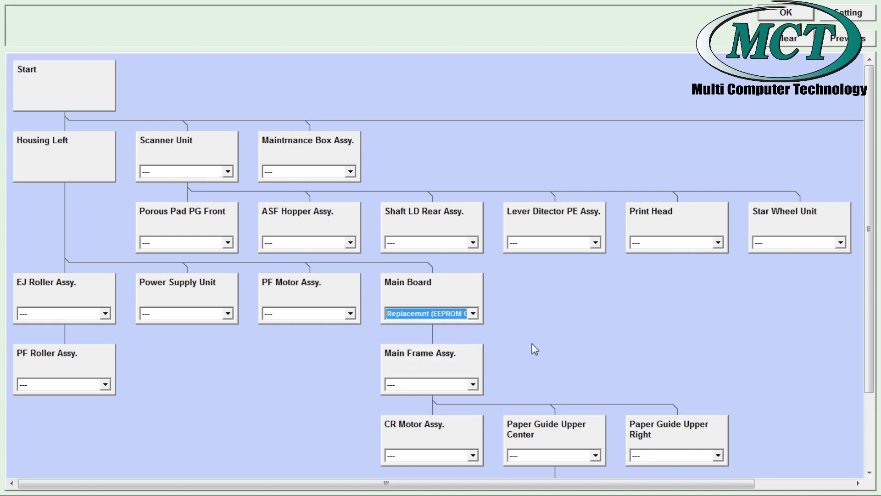
click(792, 15)
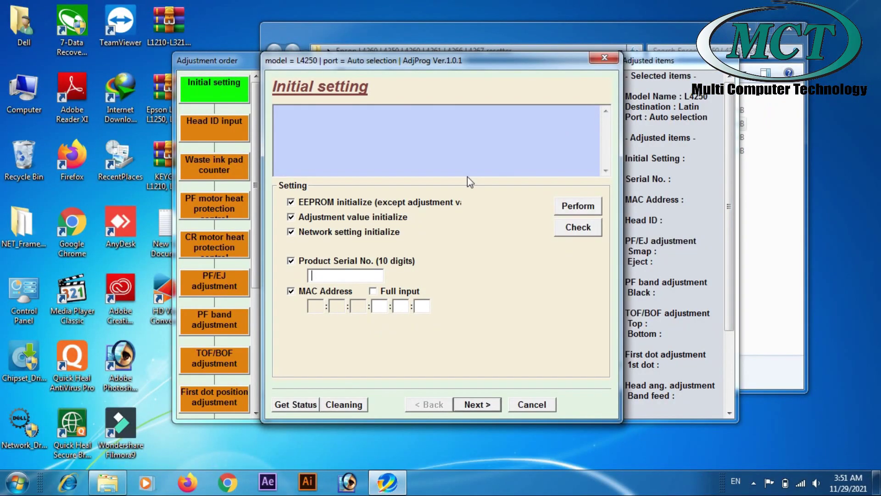
Look through the sequential adjustment pages from Initial setting to First dot position adjustment, and cancel the sequence
click(483, 406)
click(485, 407)
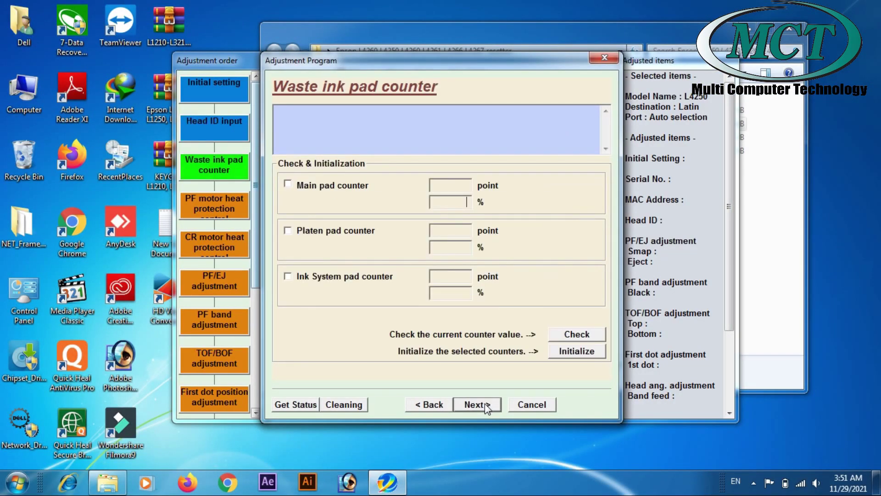
click(484, 403)
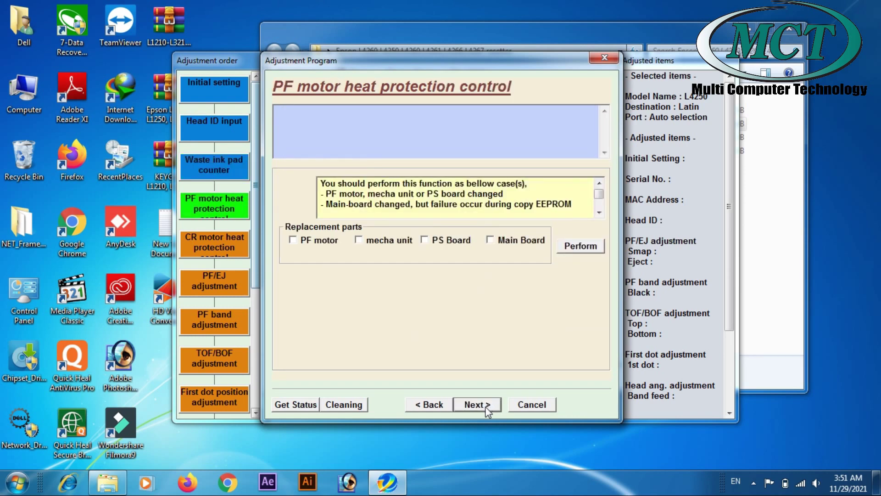
click(484, 407)
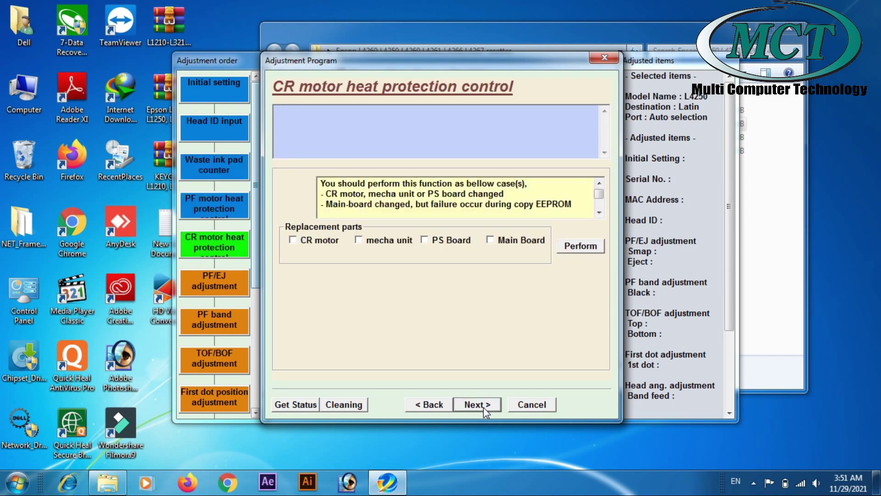
click(484, 406)
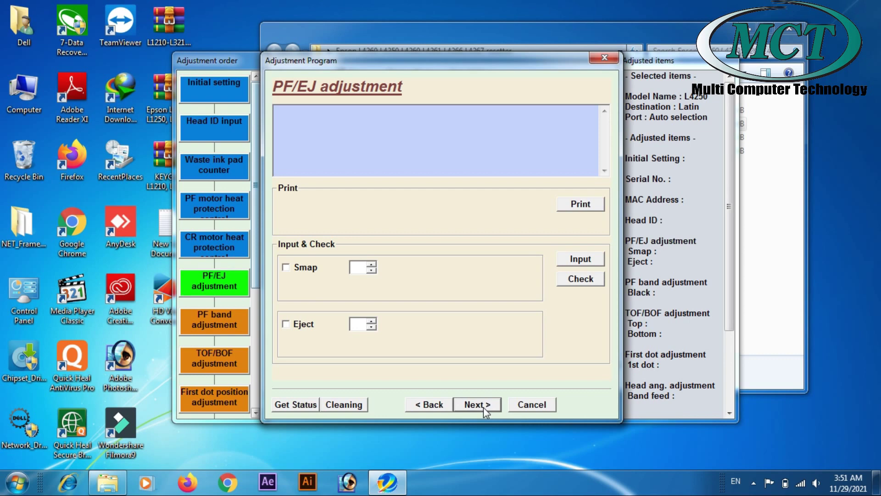
click(492, 409)
click(492, 408)
click(492, 409)
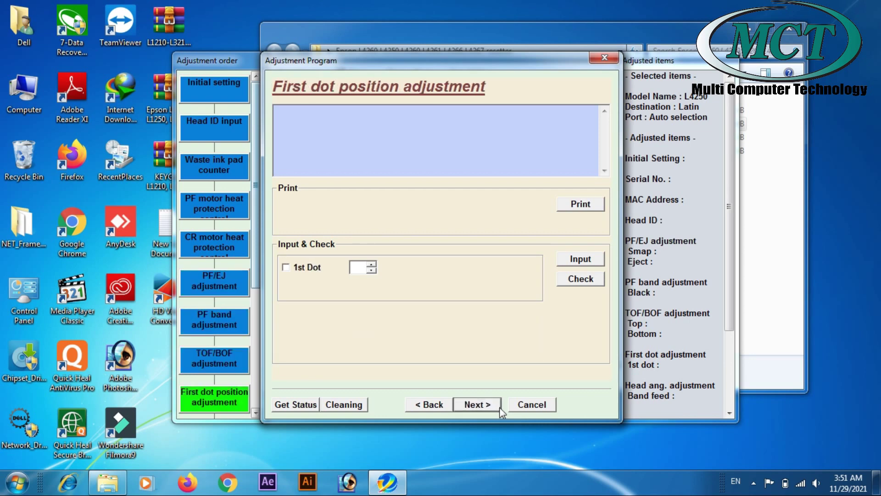
click(531, 405)
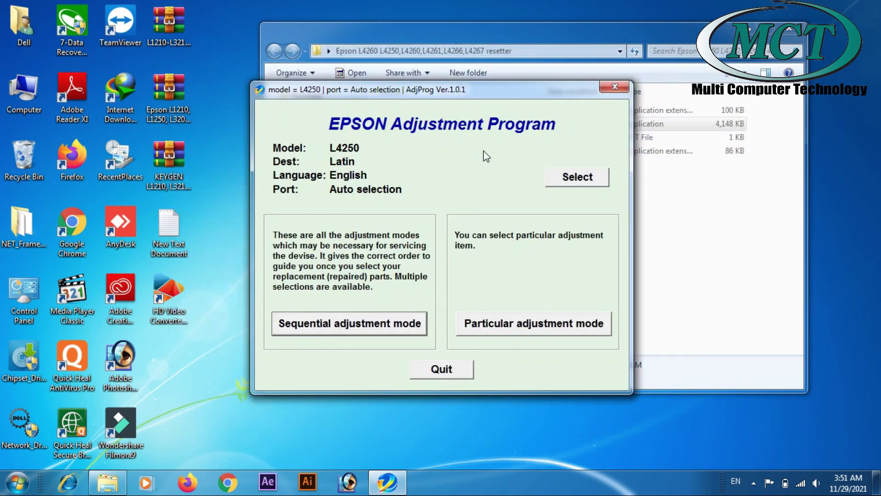
View the adjustment program's version information, dismiss it and close the resetter folder window
right_click(492, 92)
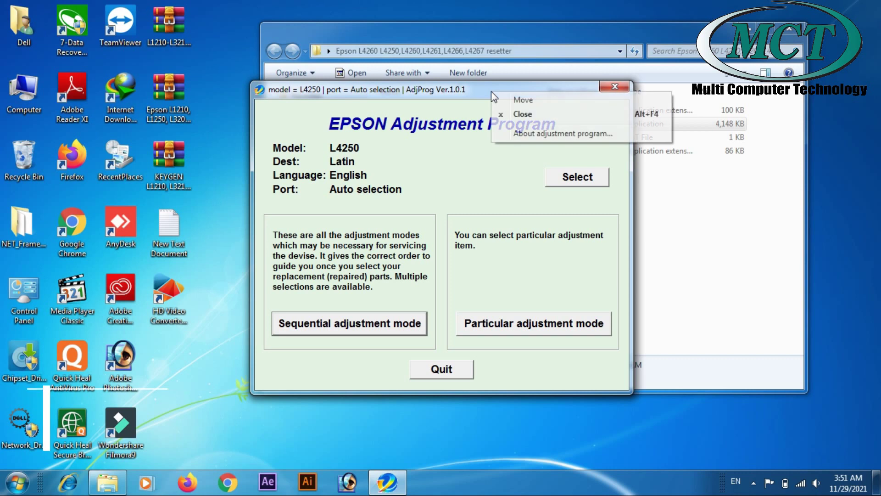
click(523, 134)
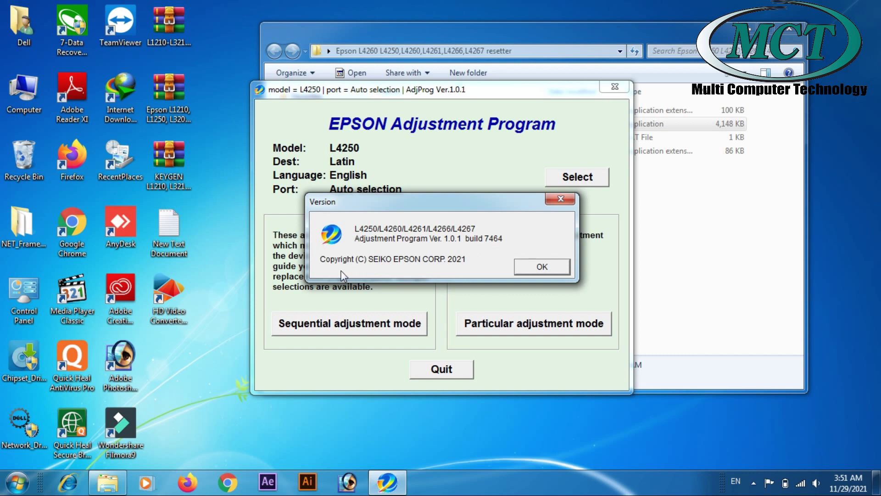
click(539, 271)
click(541, 271)
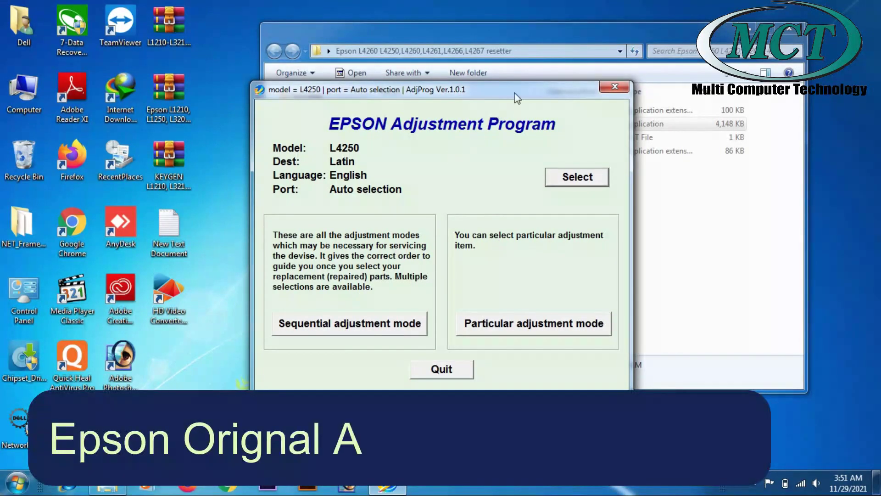
click(791, 29)
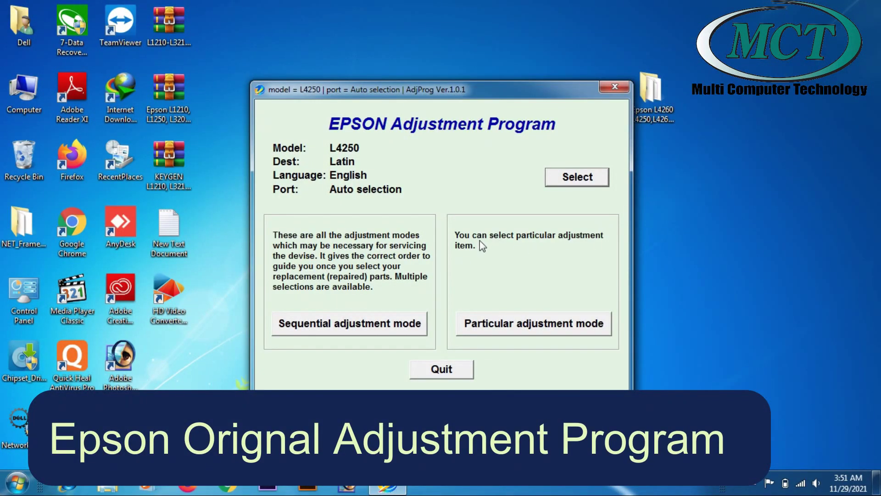